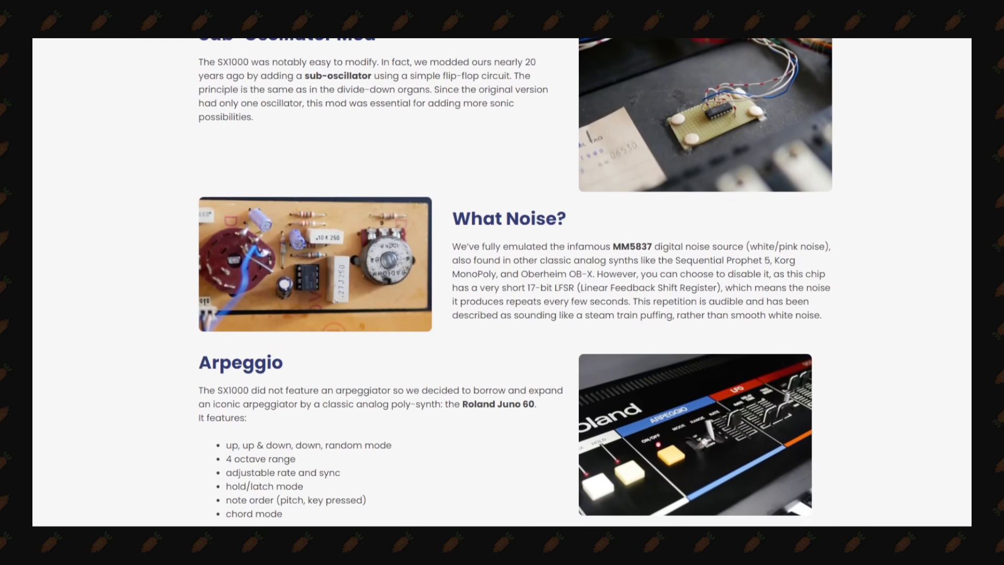
scroll(584, 489, down, 3)
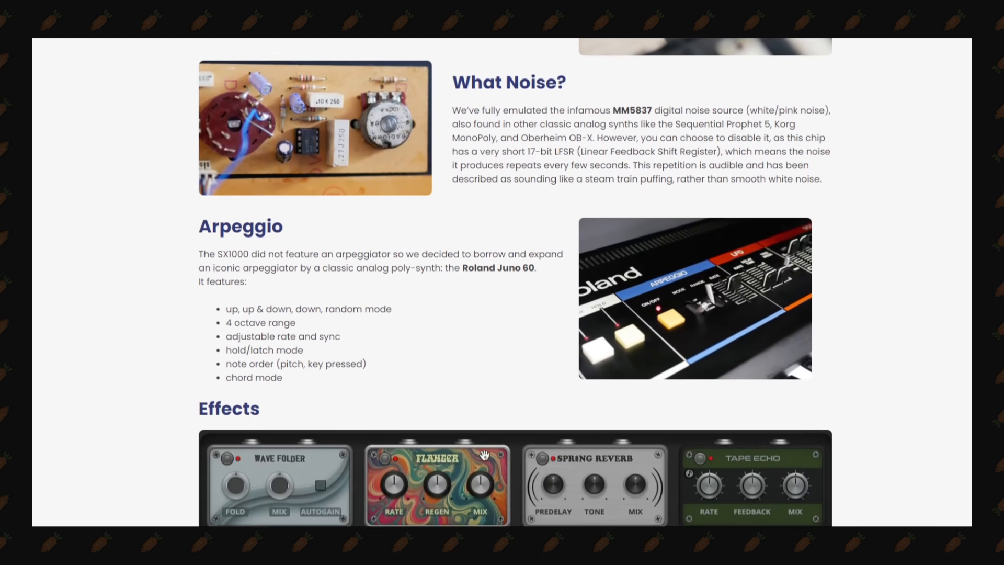
scroll(412, 356, down, 1)
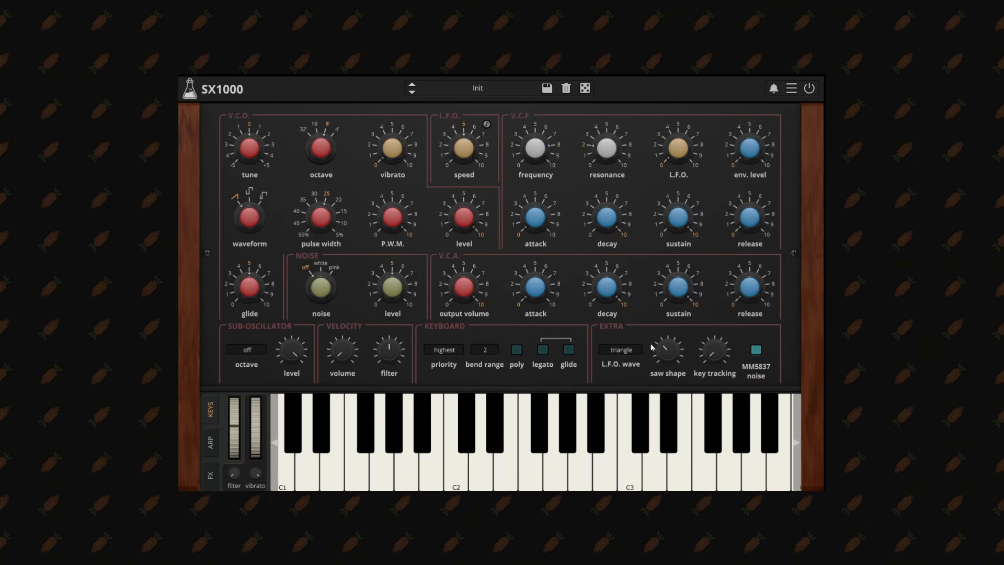
Try a few notes, set the V.C.F. attack to 20% and the V.C.A. attack to 36%, and lower the V.C.O. level.
drag(522, 441, 615, 447)
drag(533, 284, 529, 203)
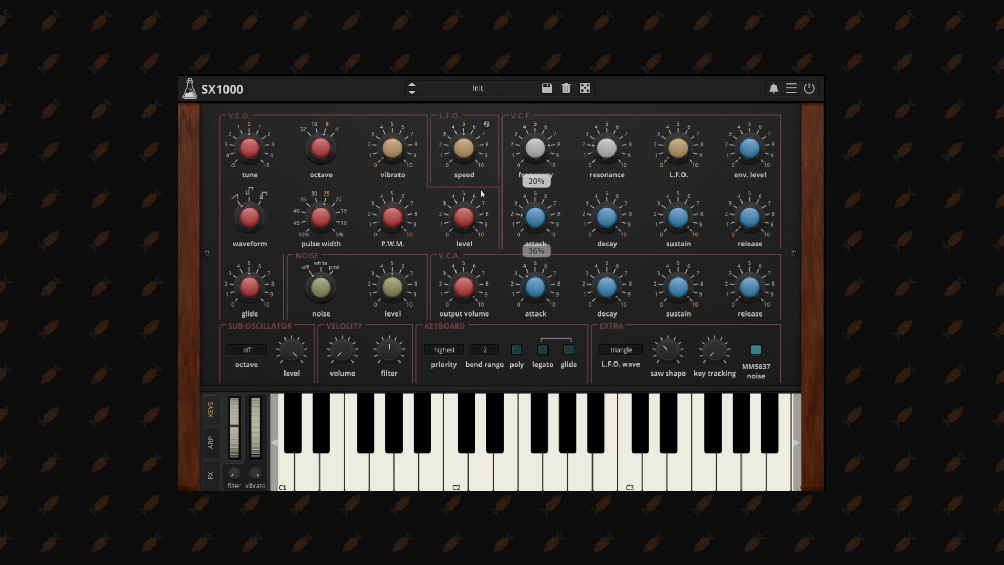
drag(460, 215, 437, 255)
Lower the sub-oscillator level, raise the velocity volume, switch the noise to white and set the glide to 26%.
drag(289, 358, 301, 416)
drag(348, 352, 343, 325)
drag(319, 278, 316, 265)
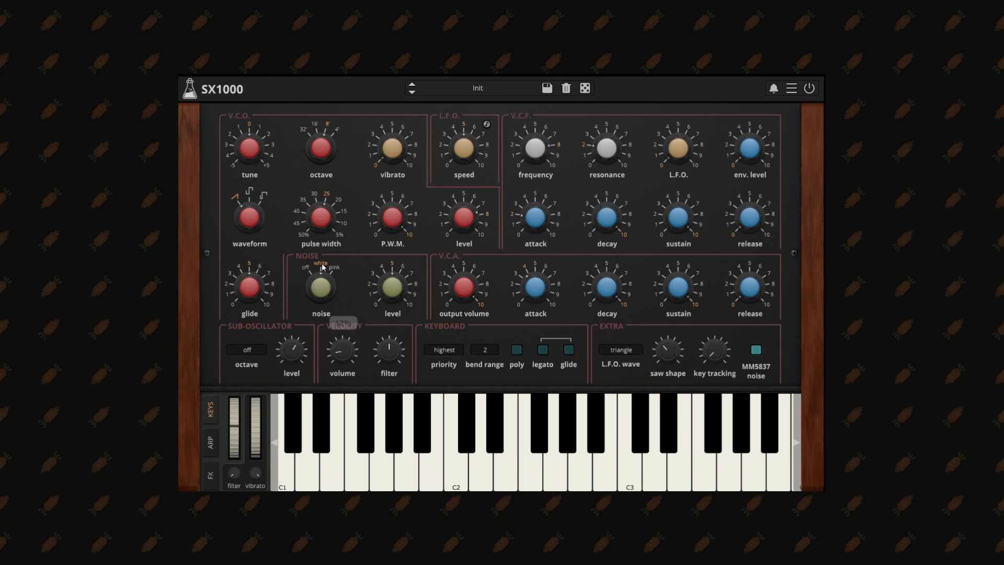
drag(252, 288, 250, 321)
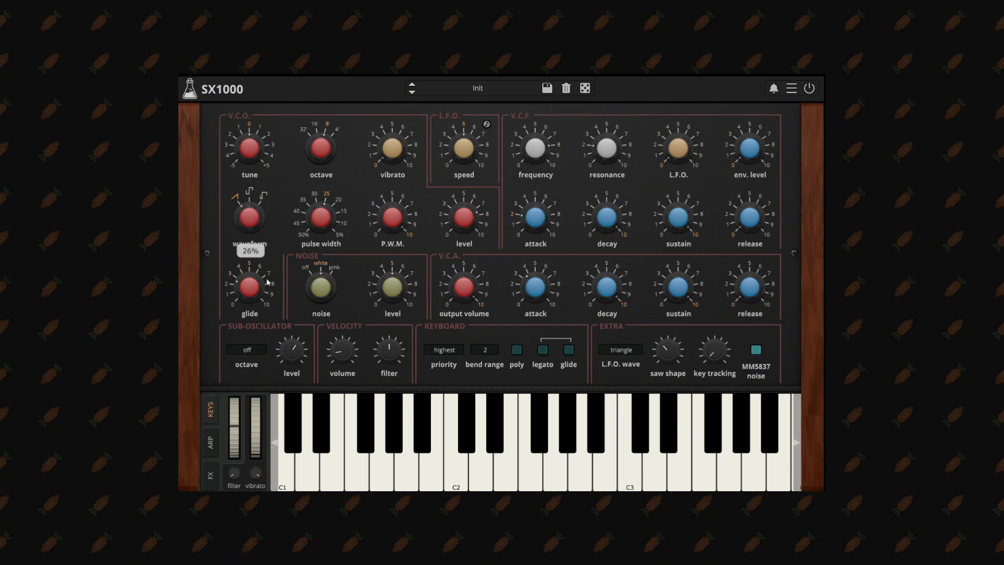
Set the V.C.O. to the middle waveform and octave 16', and reset the tune to 0 after trying +1.0 st.
click(251, 192)
drag(254, 161, 253, 148)
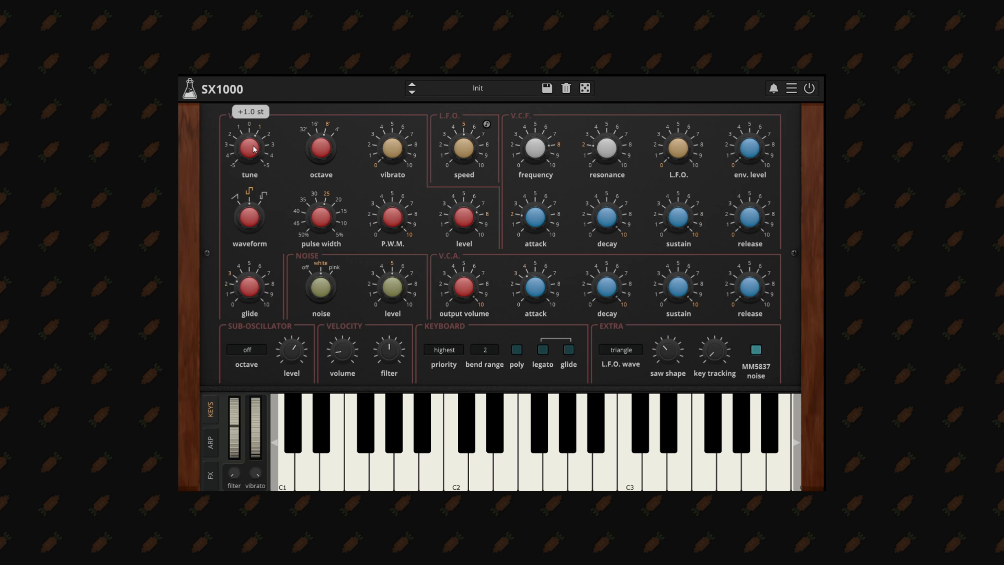
double_click(254, 148)
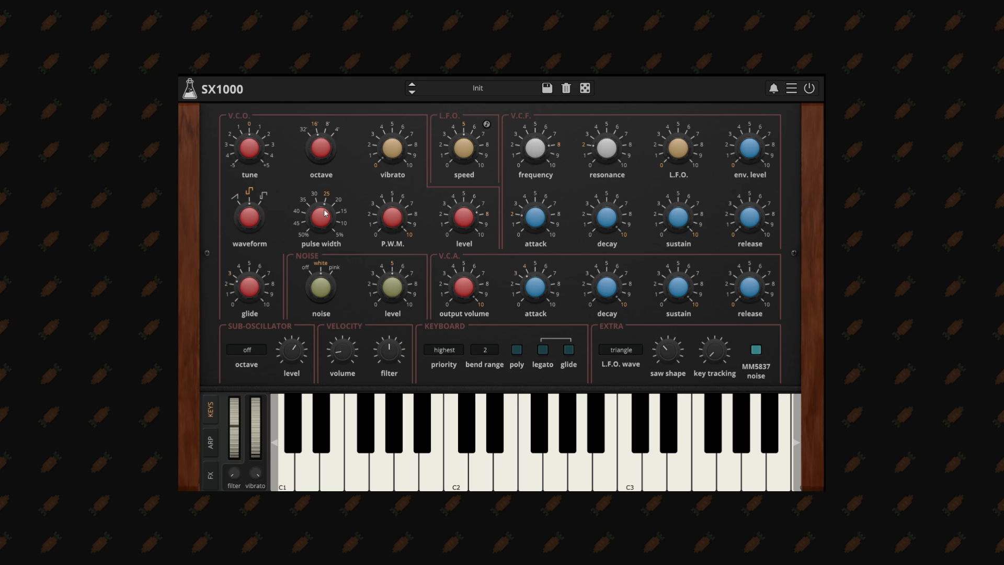
Lower the P.W.M. and V.C.O. level, adjust the V.C.F. envelope, and set the V.C.A. release to 16%.
drag(394, 228, 400, 262)
drag(468, 220, 472, 237)
drag(538, 222, 613, 240)
drag(752, 222, 752, 206)
drag(753, 287, 753, 267)
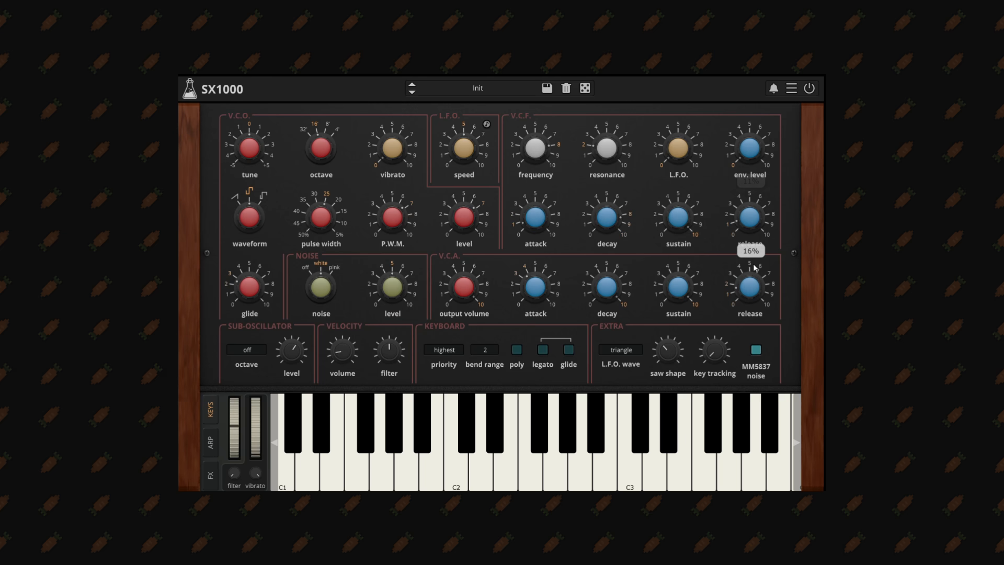
Audition the patch with notes around C2 to C3 while setting the filter frequency to 61% and raising the resonance.
click(516, 431)
click(583, 446)
click(627, 444)
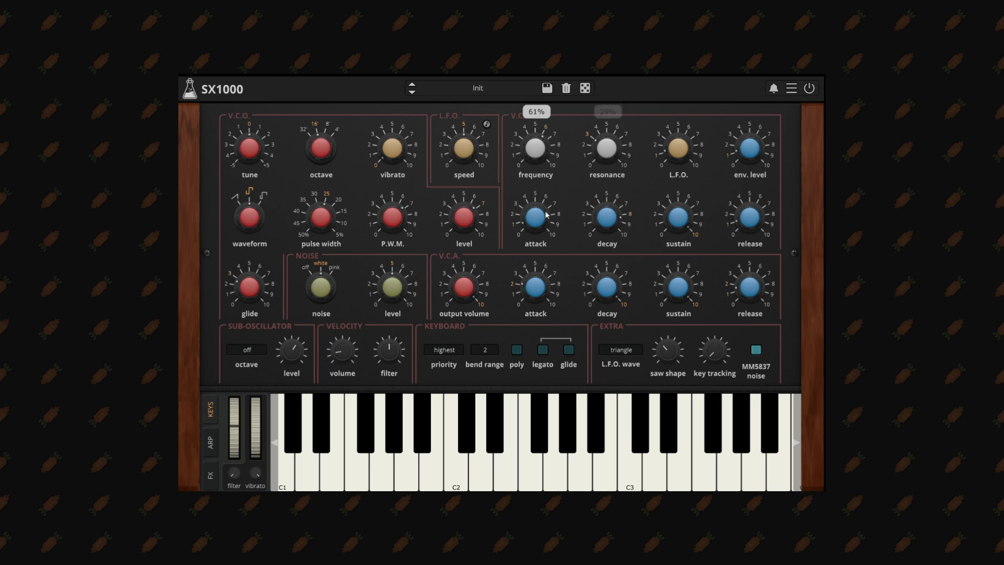
click(536, 447)
click(605, 460)
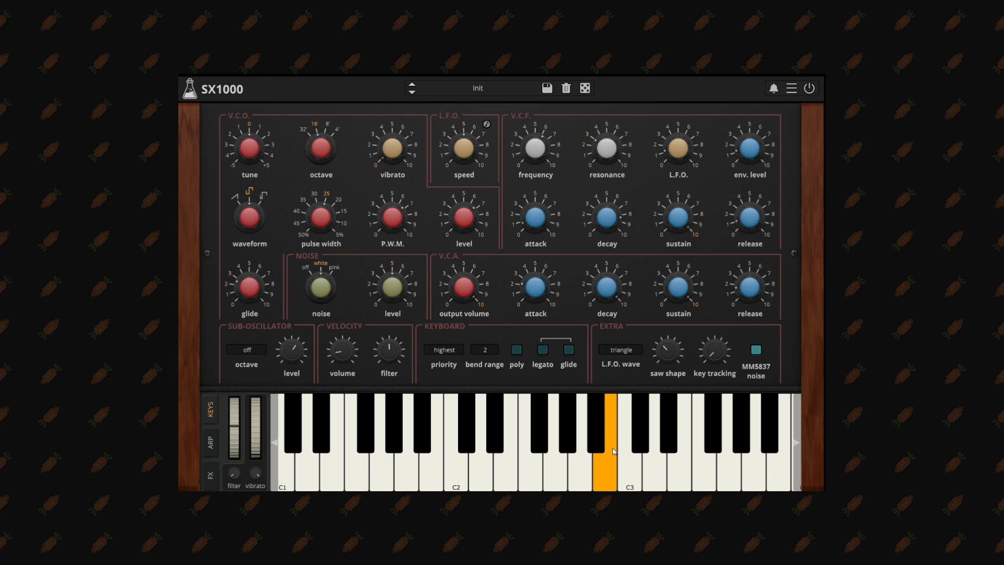
click(640, 463)
click(526, 472)
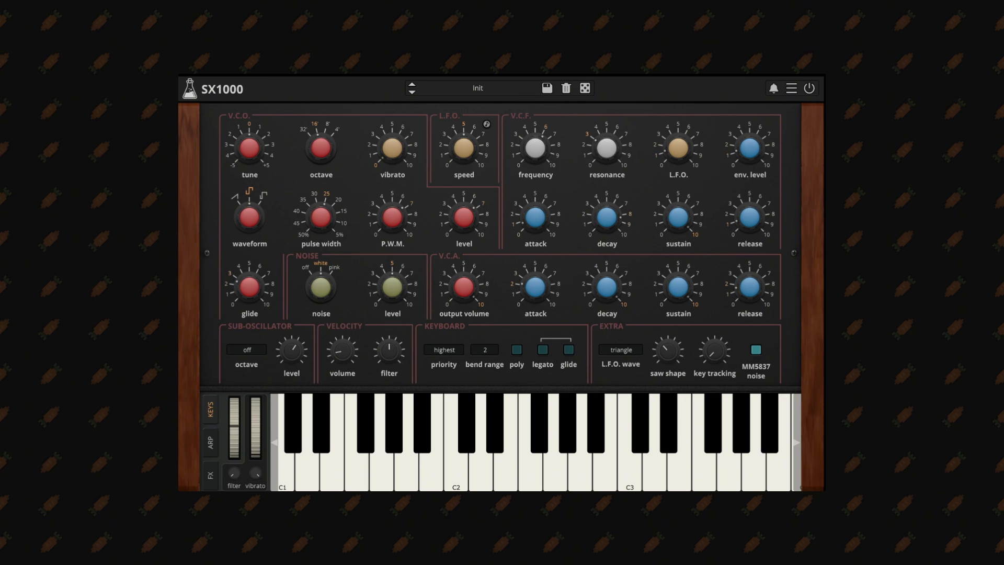
click(460, 94)
mouse_move(468, 105)
mouse_move(579, 114)
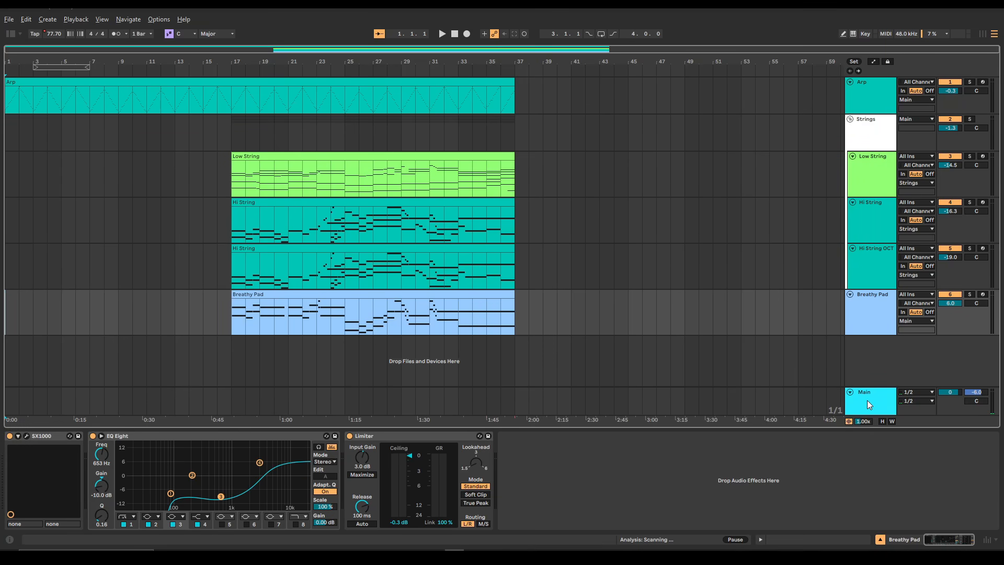
Switch to Ableton Live and inspect the device chains on the Main and Arp tracks.
click(867, 400)
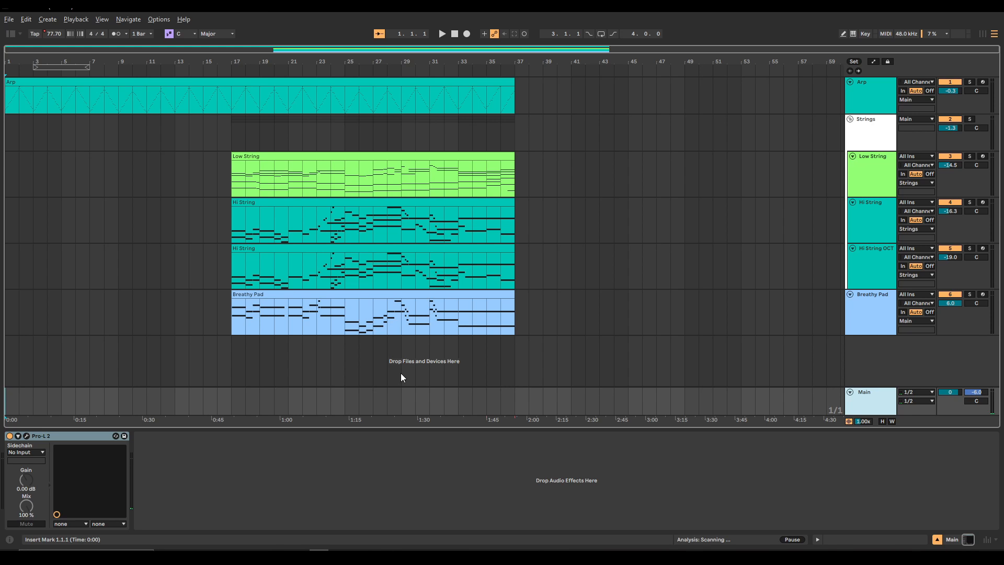
click(871, 106)
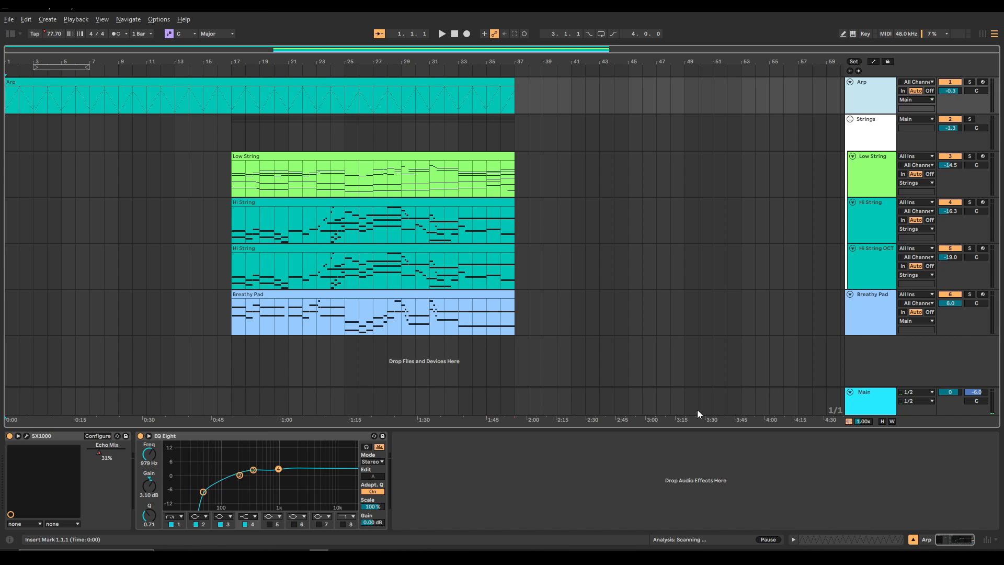
click(800, 399)
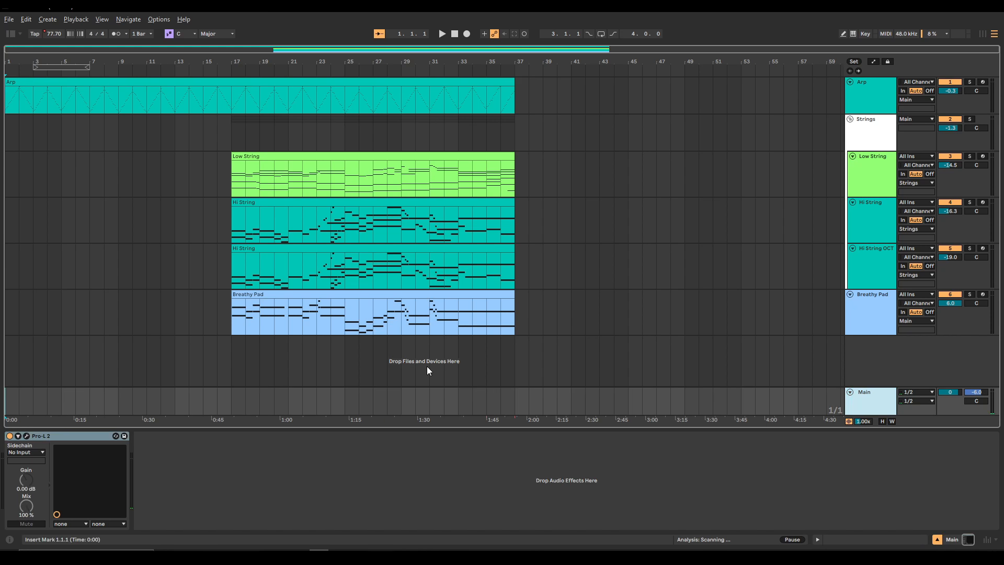
Solo the Breathy Pad track and play it from bar 17.
click(874, 312)
click(231, 318)
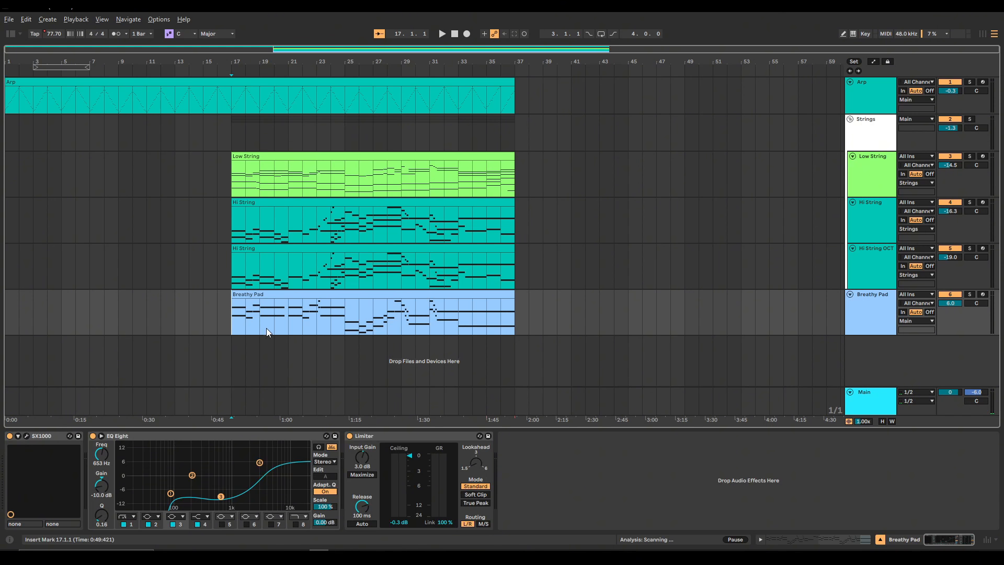
key(s)
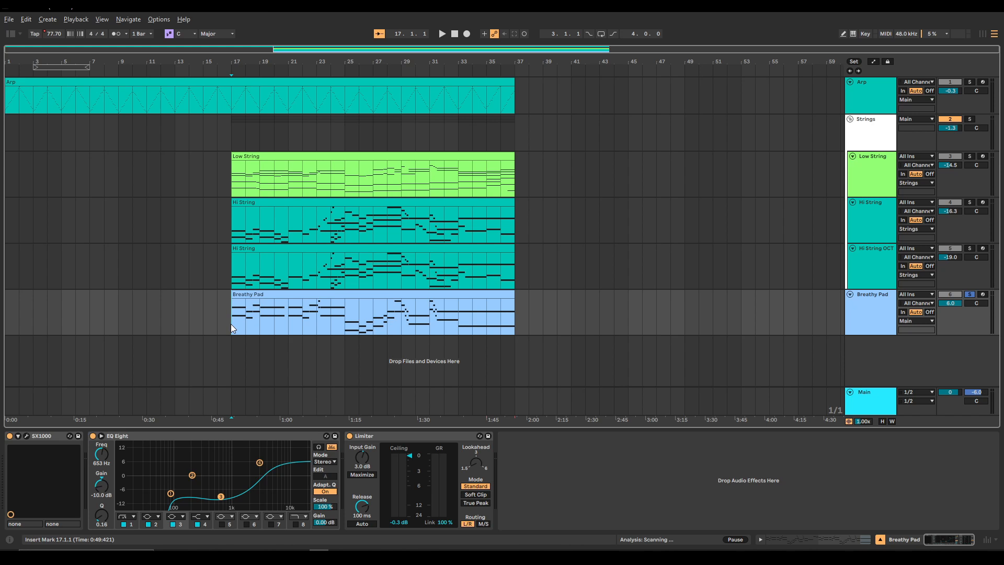
key(space)
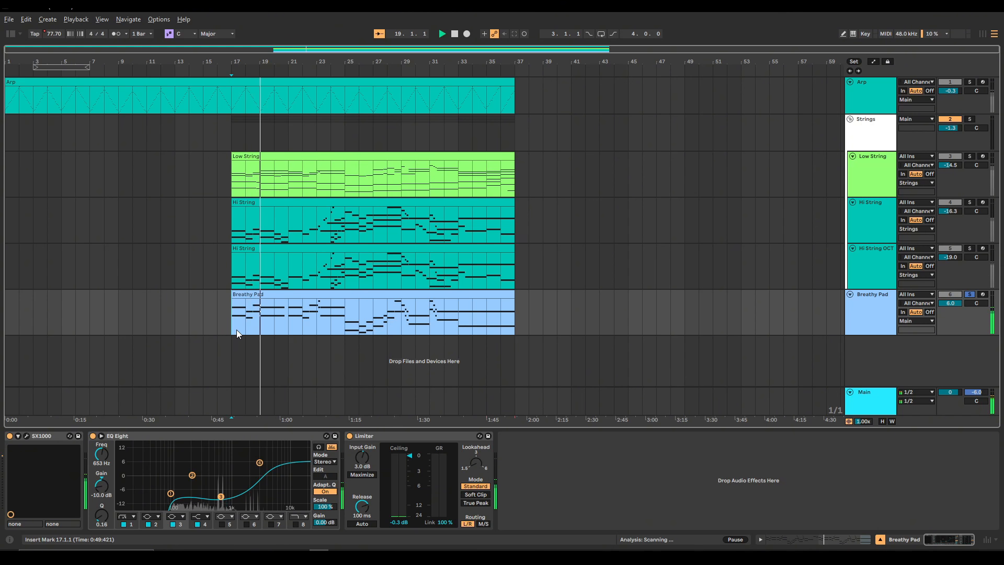
Solo the Hi String OCT track and listen to it from bar 17.
click(878, 262)
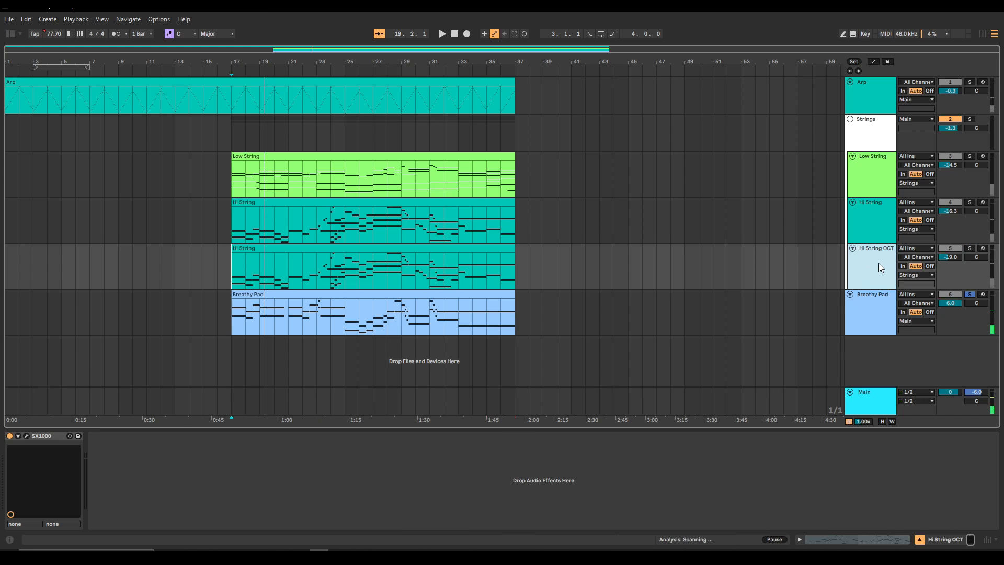
click(231, 273)
key(space)
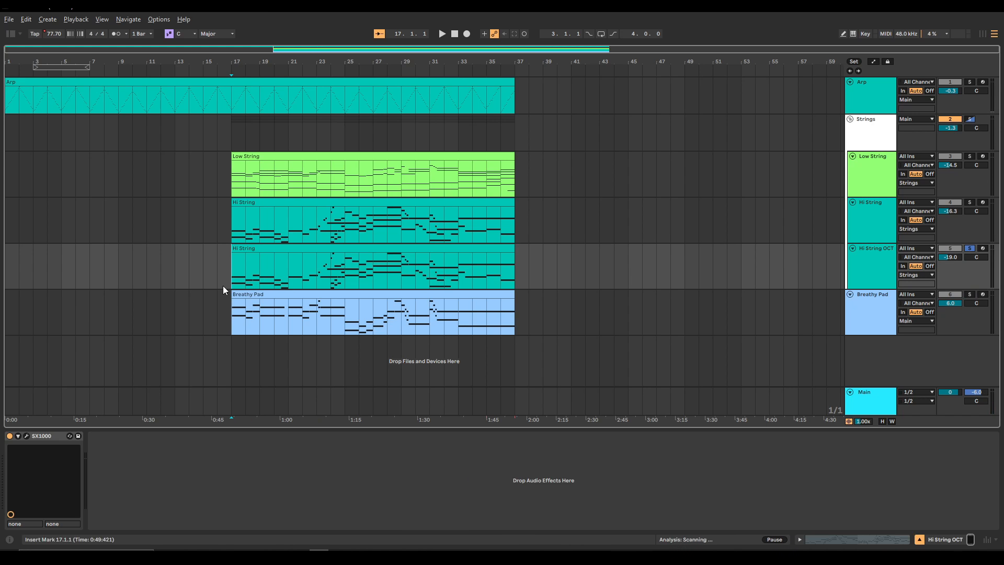
key(space)
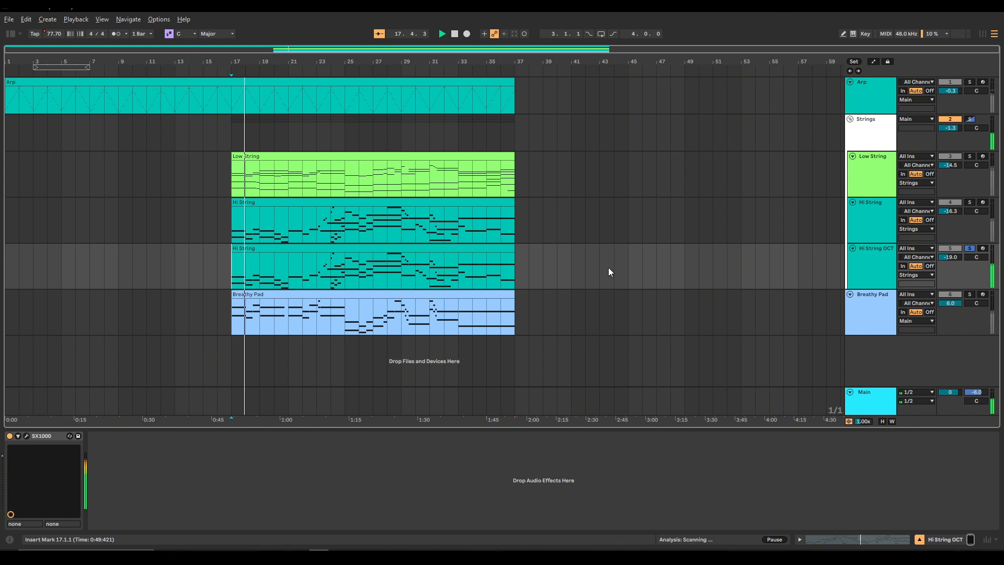
key(space)
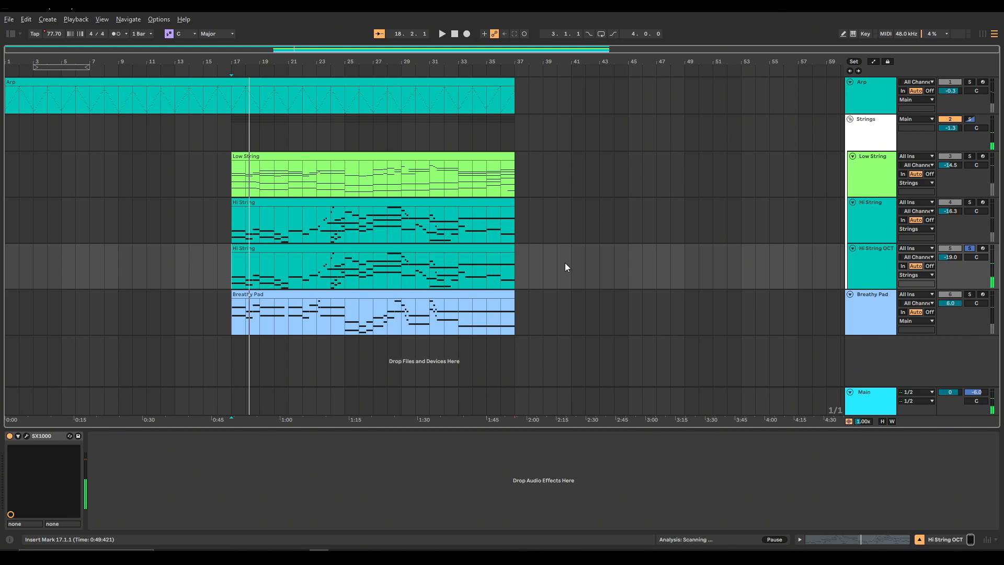
Solo the Hi String track and play its clip from bar 17.
click(325, 202)
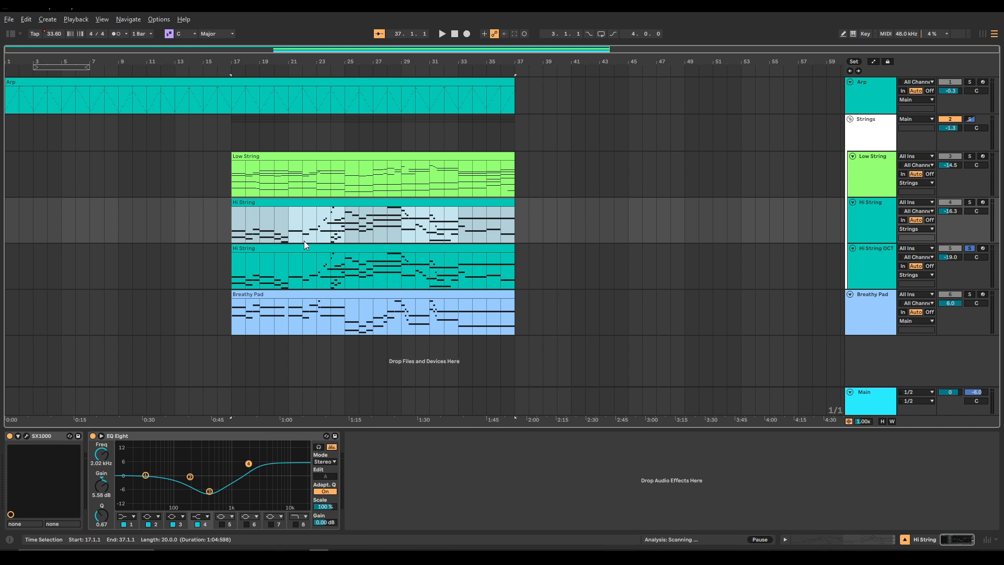
key(s)
key(space)
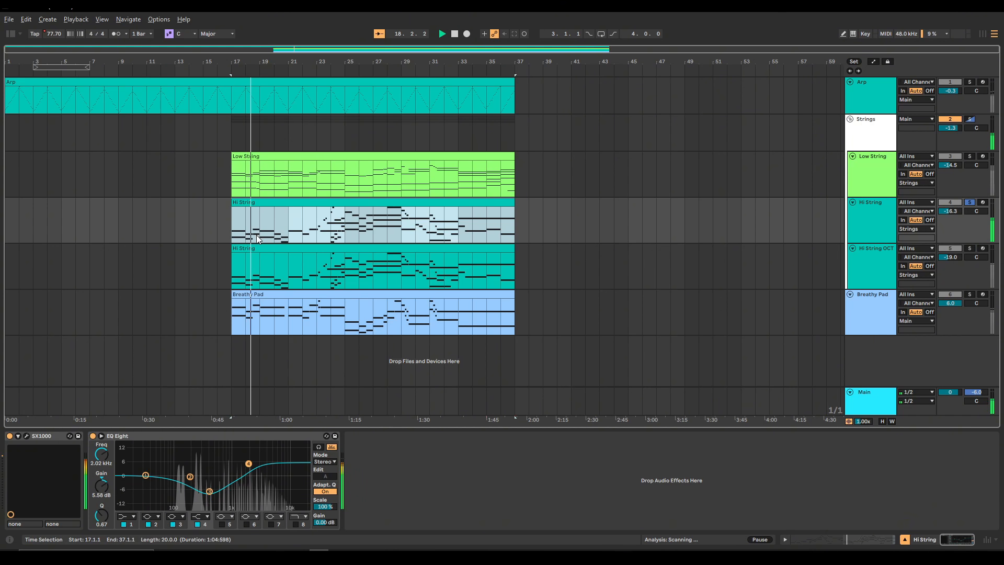
Solo the Low String track and listen to its part from bar 17.
click(240, 191)
key(space)
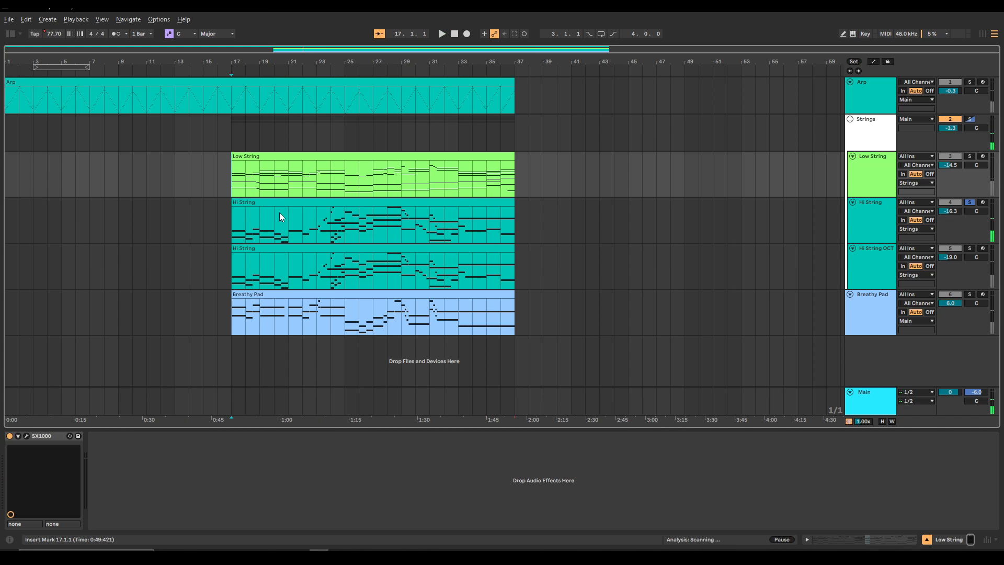
click(969, 156)
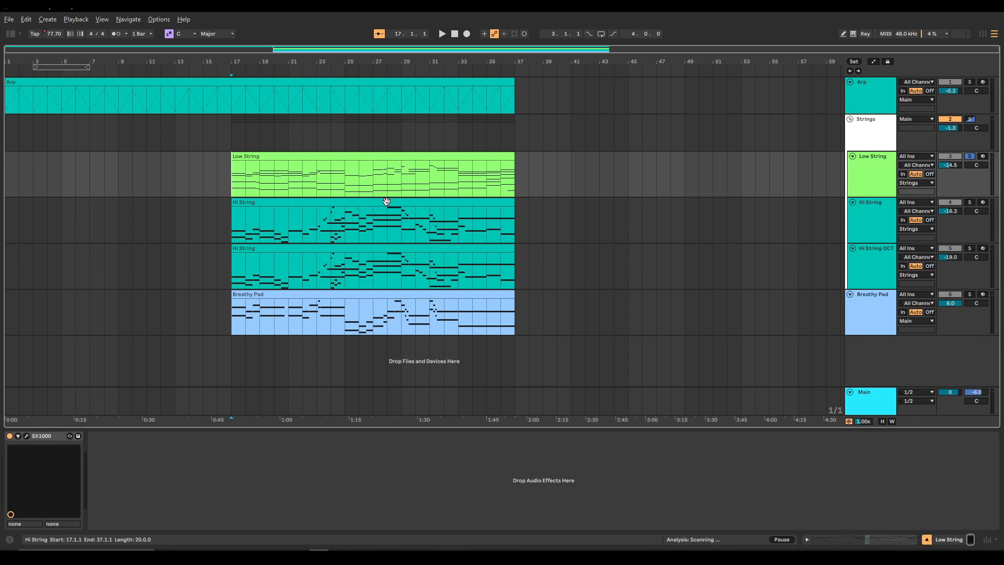
key(space)
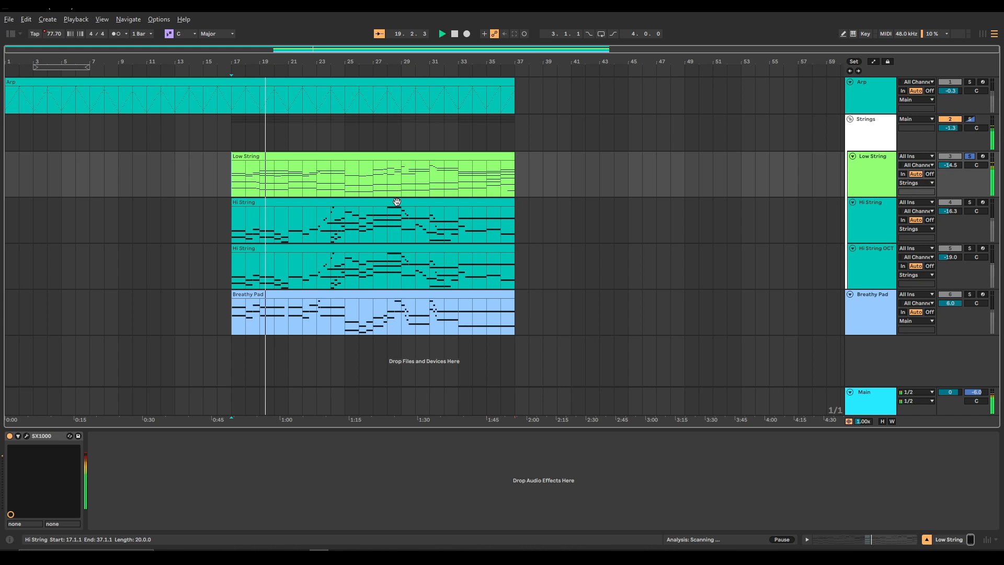
key(space)
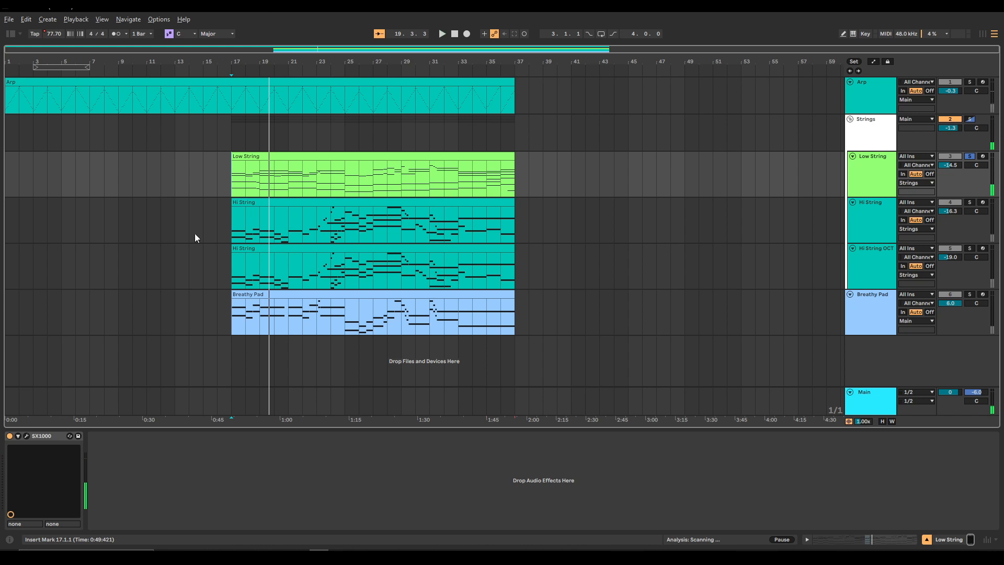
Inspect the SX1000 patches on the Low String and Hi String tracks, closing each plugin window after viewing it.
click(26, 436)
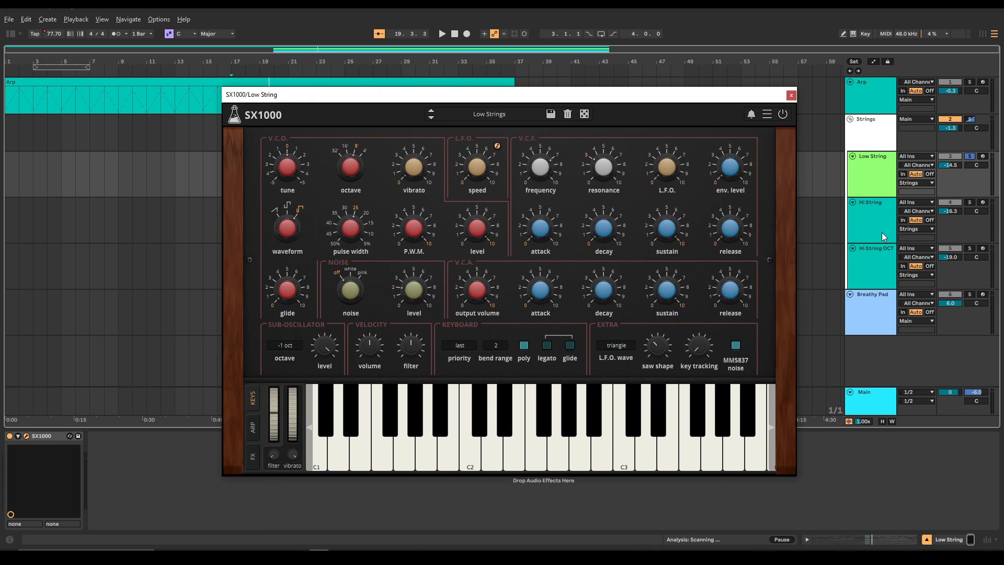
click(791, 95)
click(816, 239)
click(26, 436)
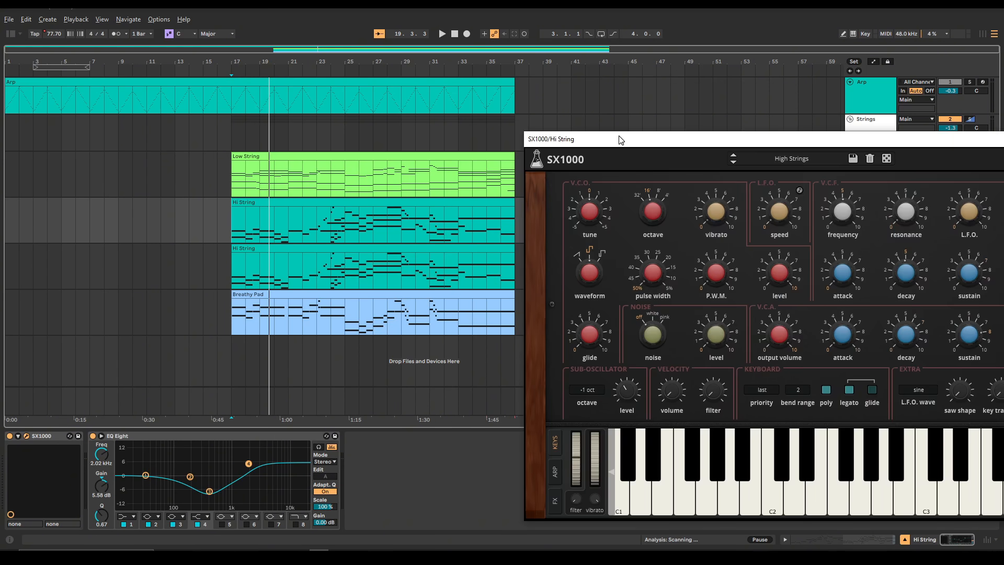
drag(625, 128, 247, 98)
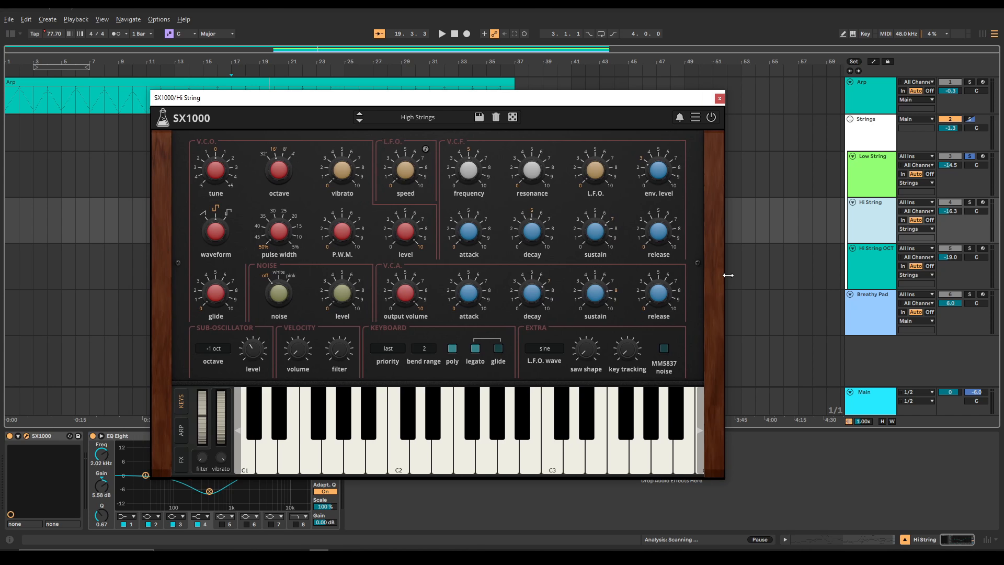
click(720, 98)
Inspect the SX1000 patch on the Breathy Pad track and close the plugin window.
click(877, 309)
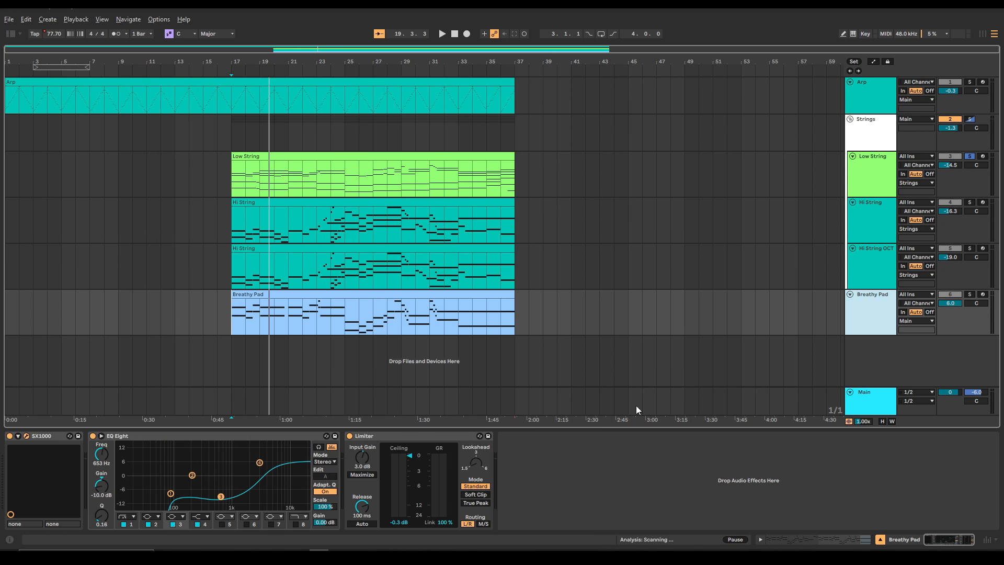
drag(1003, 256, 453, 120)
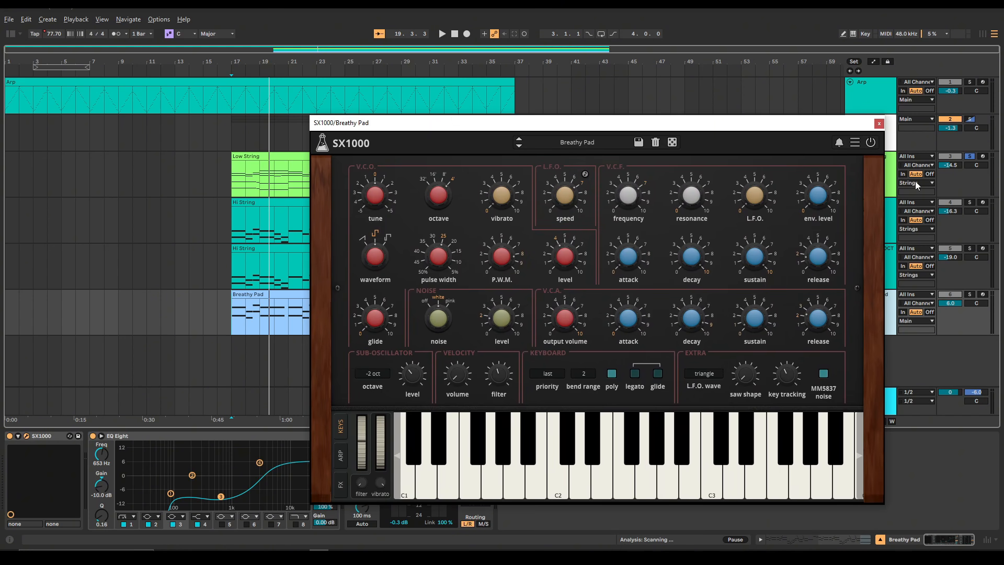
click(879, 123)
Solo the Arp track and listen to it from the start of the arrangement.
click(861, 104)
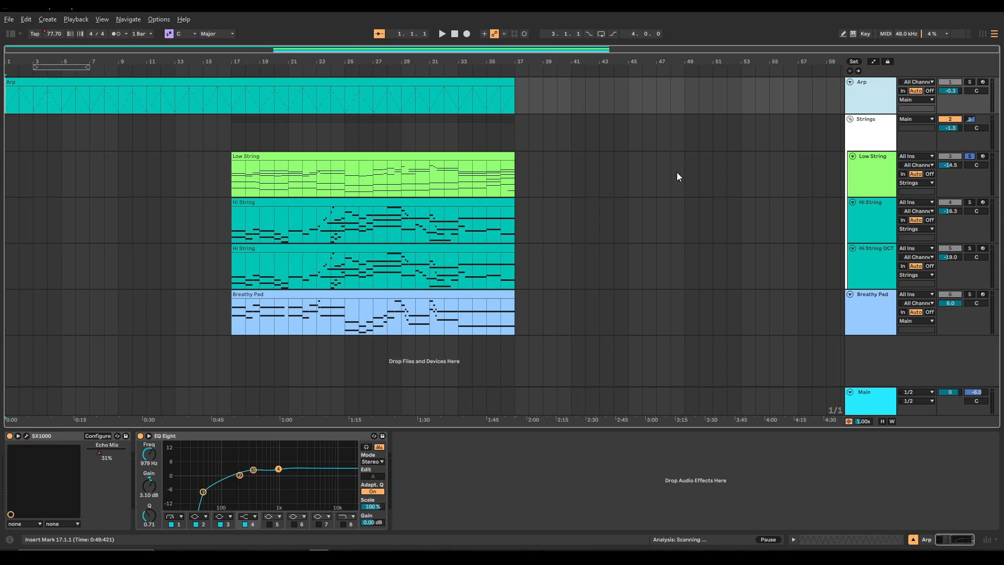
key(s)
key(space)
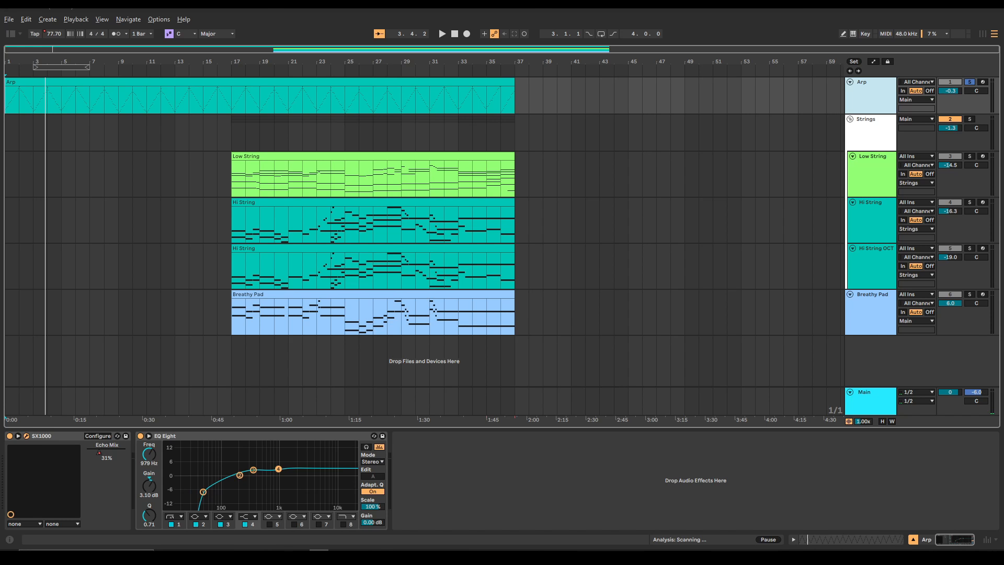
Inspect the SX1000 patch on the Arp track, browse the plugin's user preset categories, and close the plugin window.
drag(223, 107, 196, 76)
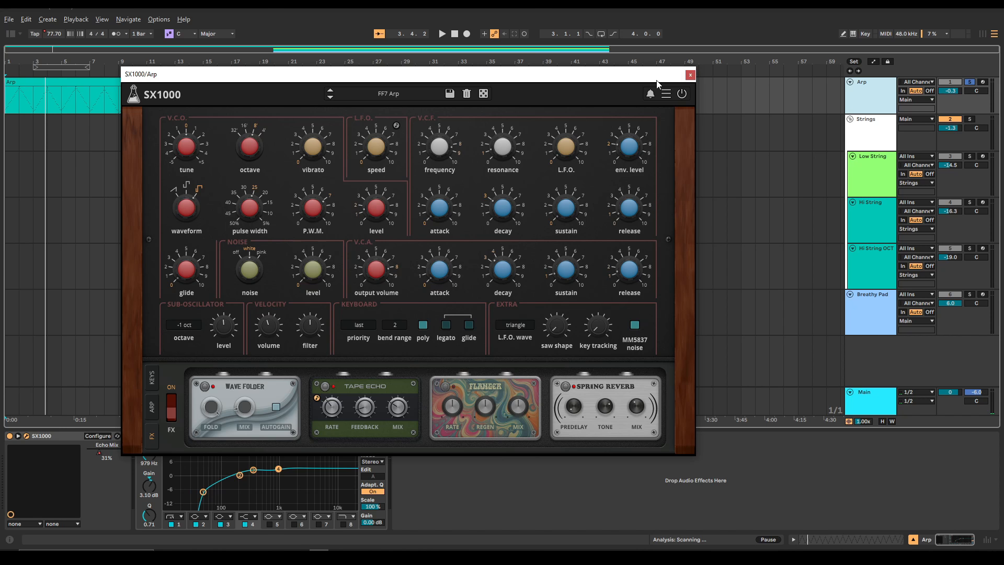
drag(642, 76, 681, 88)
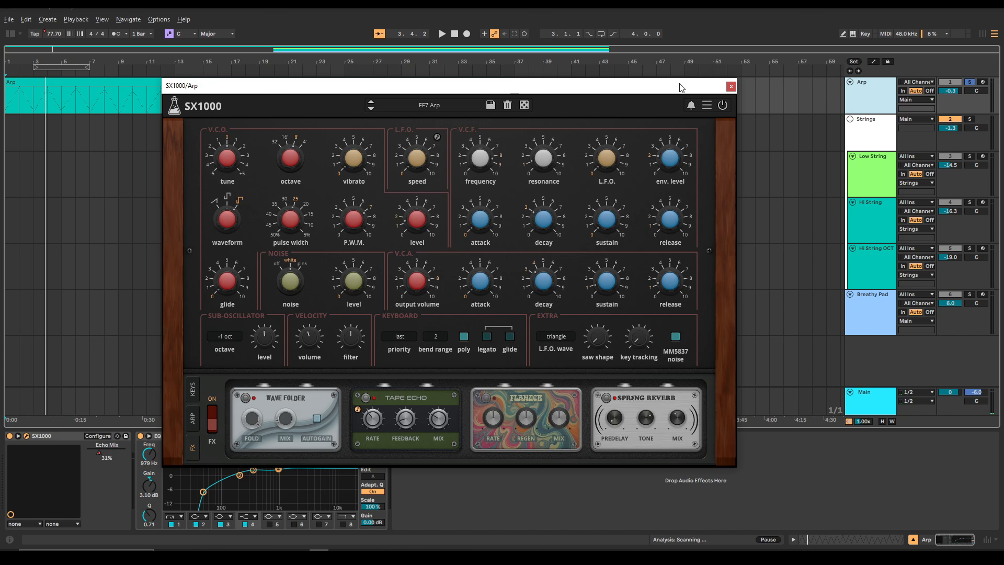
click(432, 107)
mouse_move(441, 130)
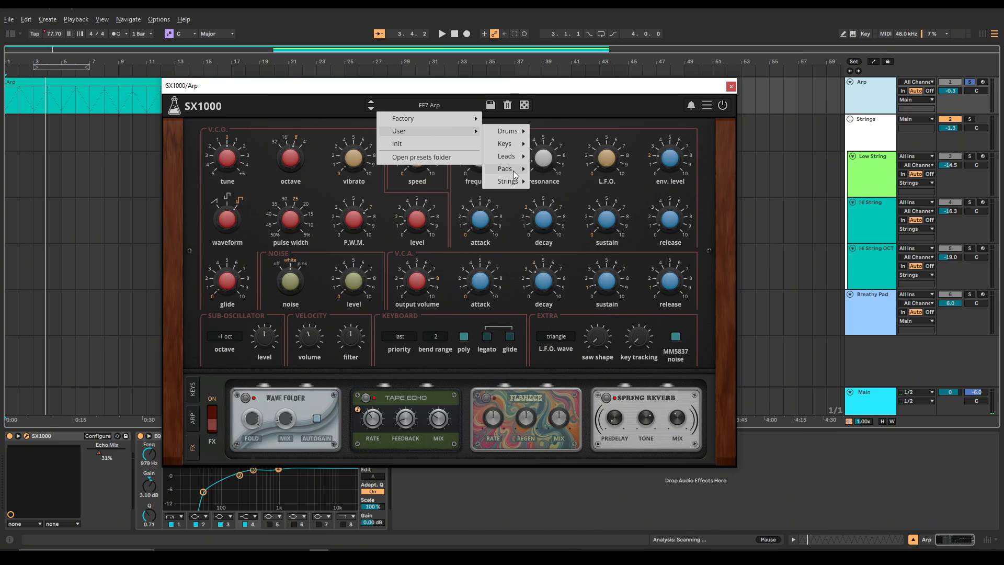
mouse_move(512, 185)
click(586, 100)
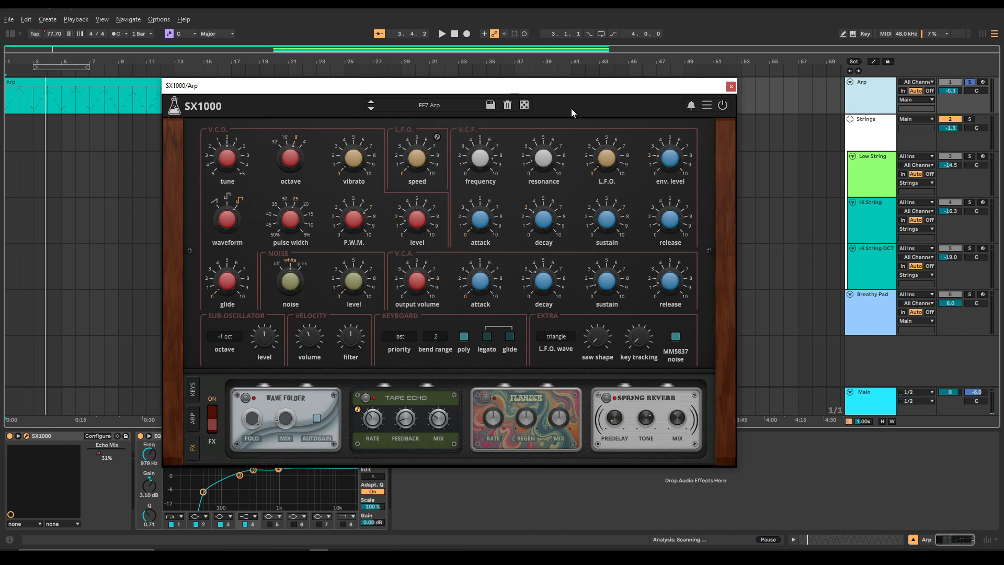
click(731, 87)
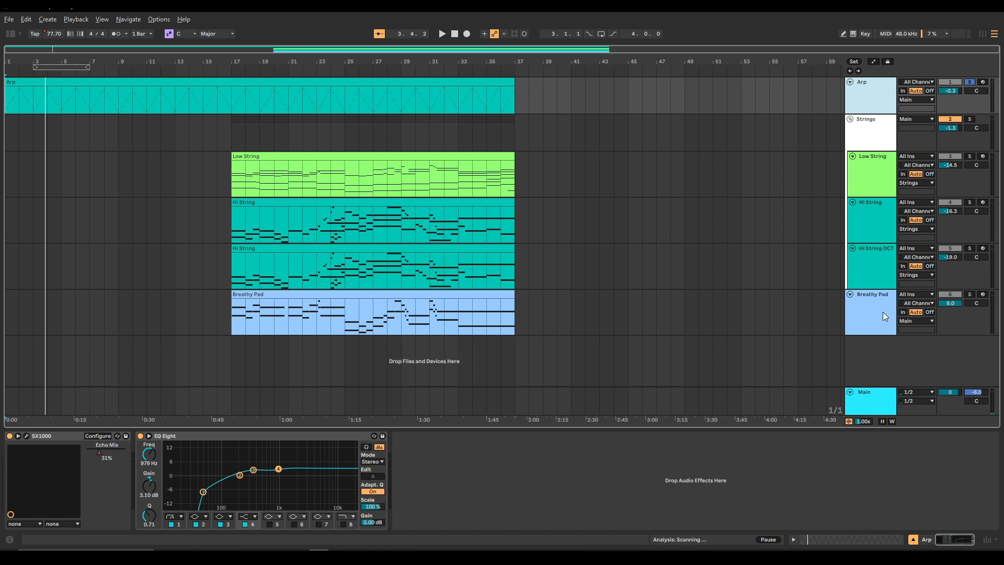
Show the device chain on the Main track.
click(872, 397)
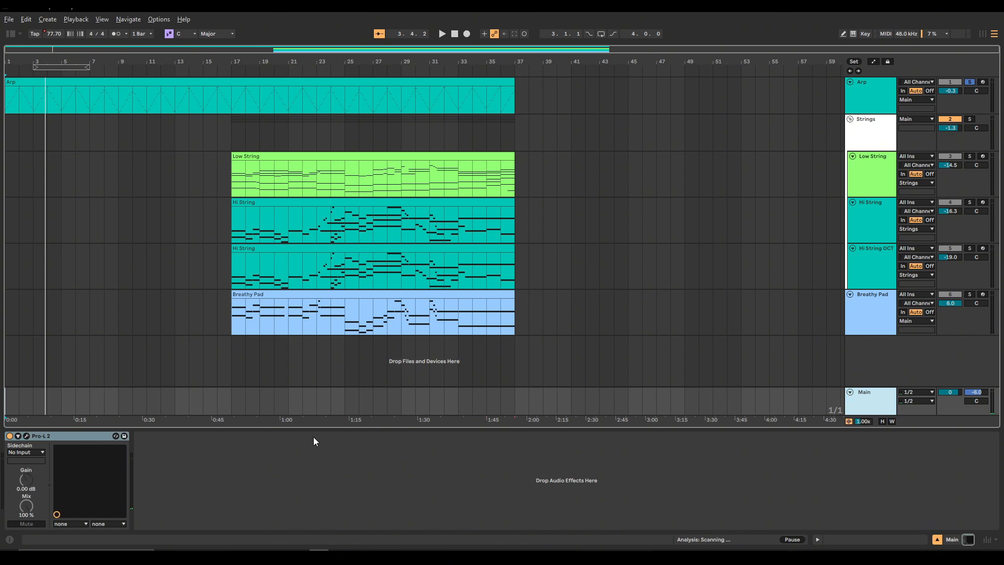